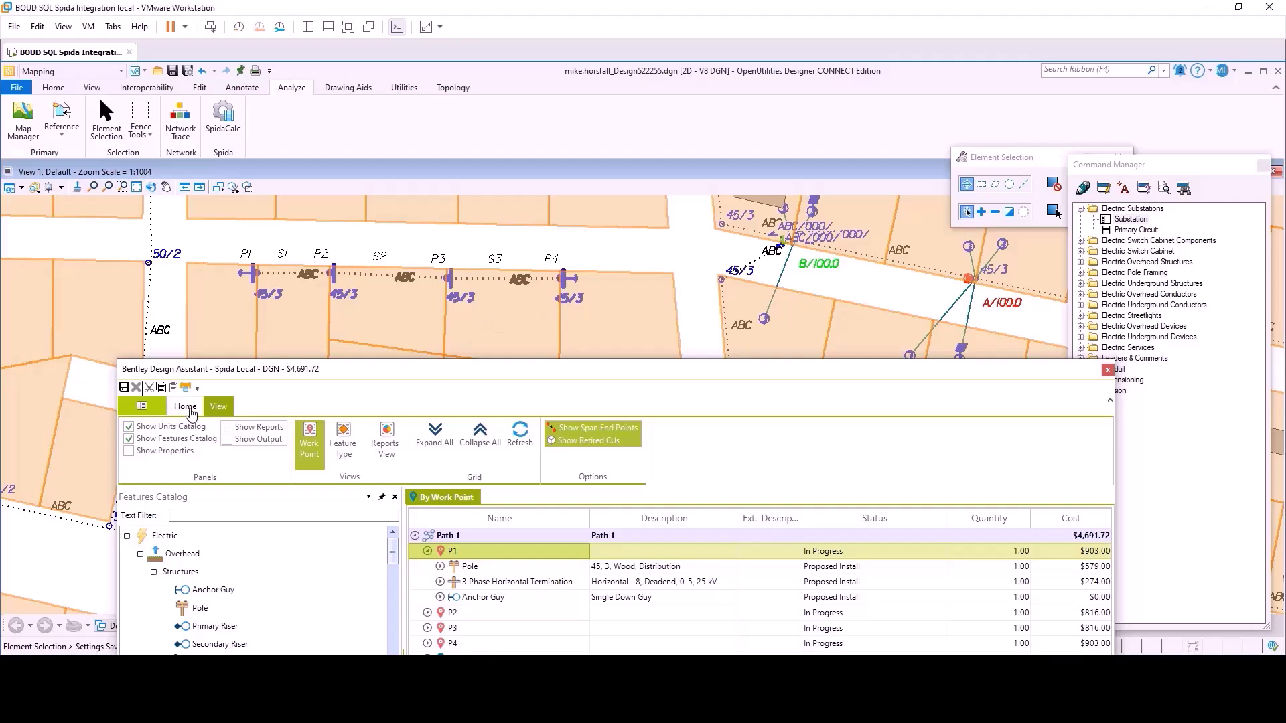
# On the Home tab, inspect pole P2 and span S1, then collapse the P1, P2 and S1 rows
pyautogui.click(185, 406)
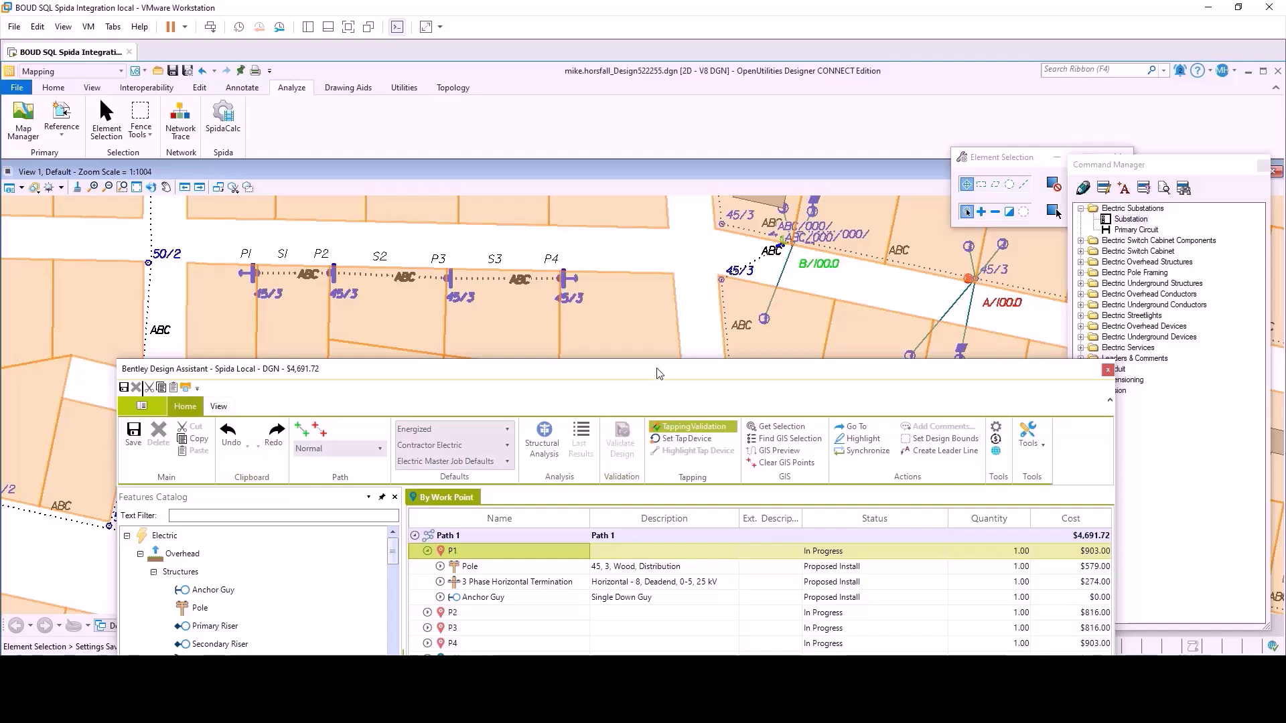
pyautogui.moveTo(658, 369); pyautogui.dragTo(617, 213)
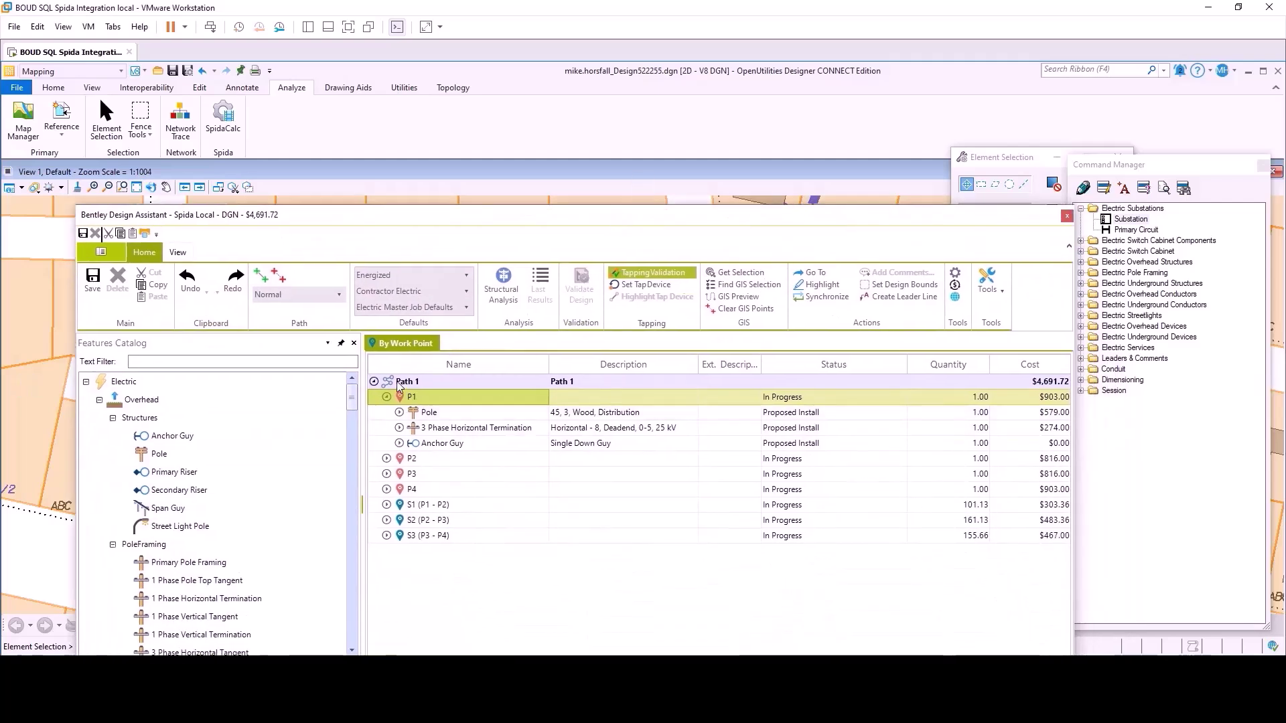
pyautogui.click(387, 459)
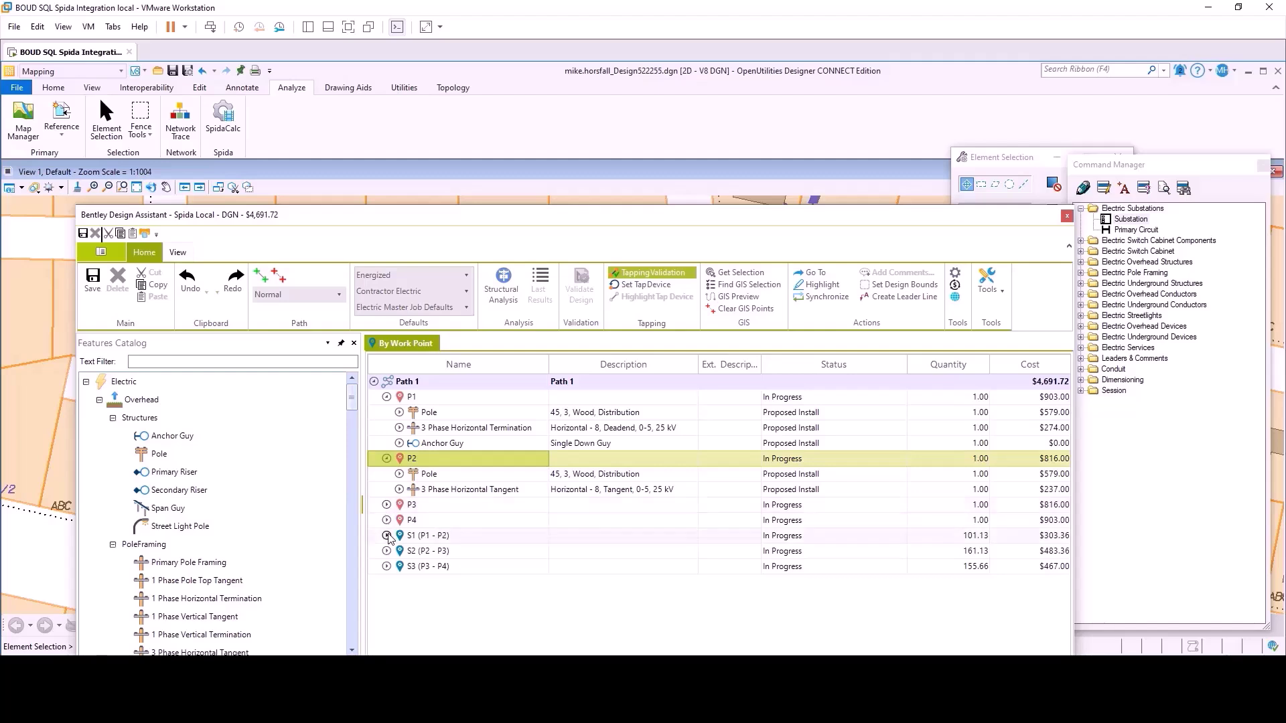
pyautogui.click(386, 536)
pyautogui.click(387, 535)
pyautogui.click(387, 459)
pyautogui.click(387, 398)
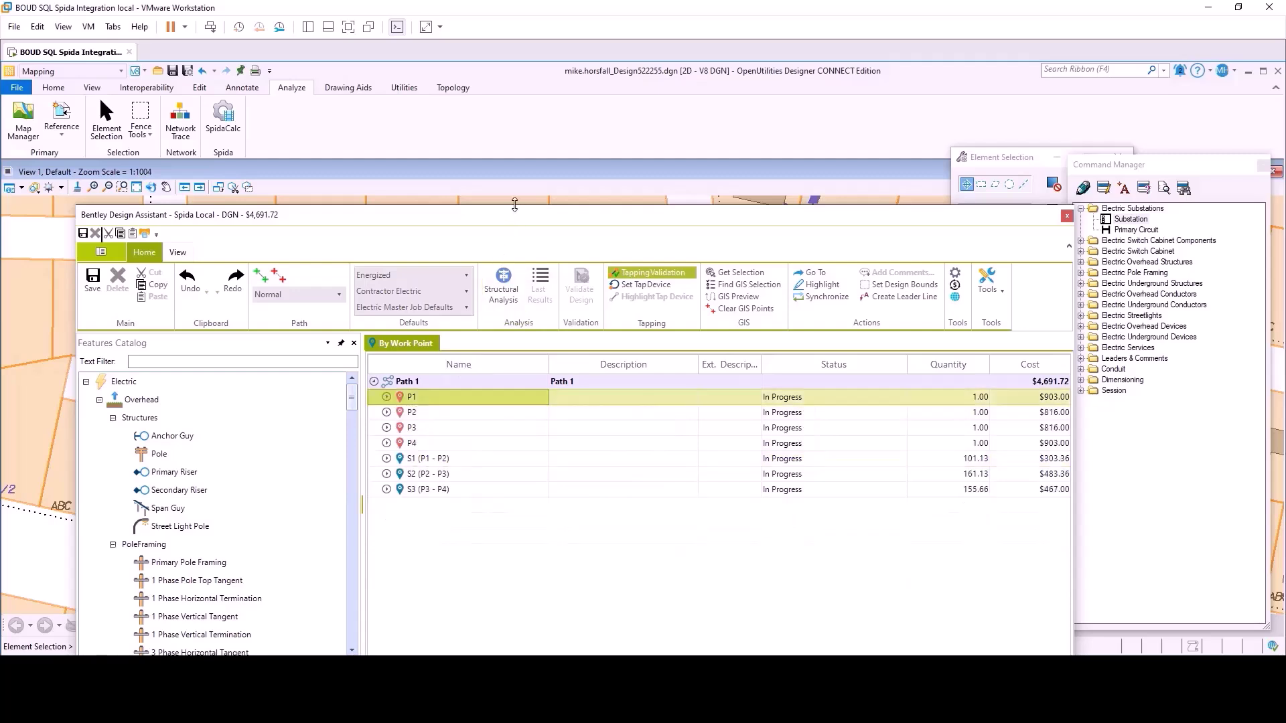
pyautogui.moveTo(515, 204); pyautogui.dragTo(517, 240)
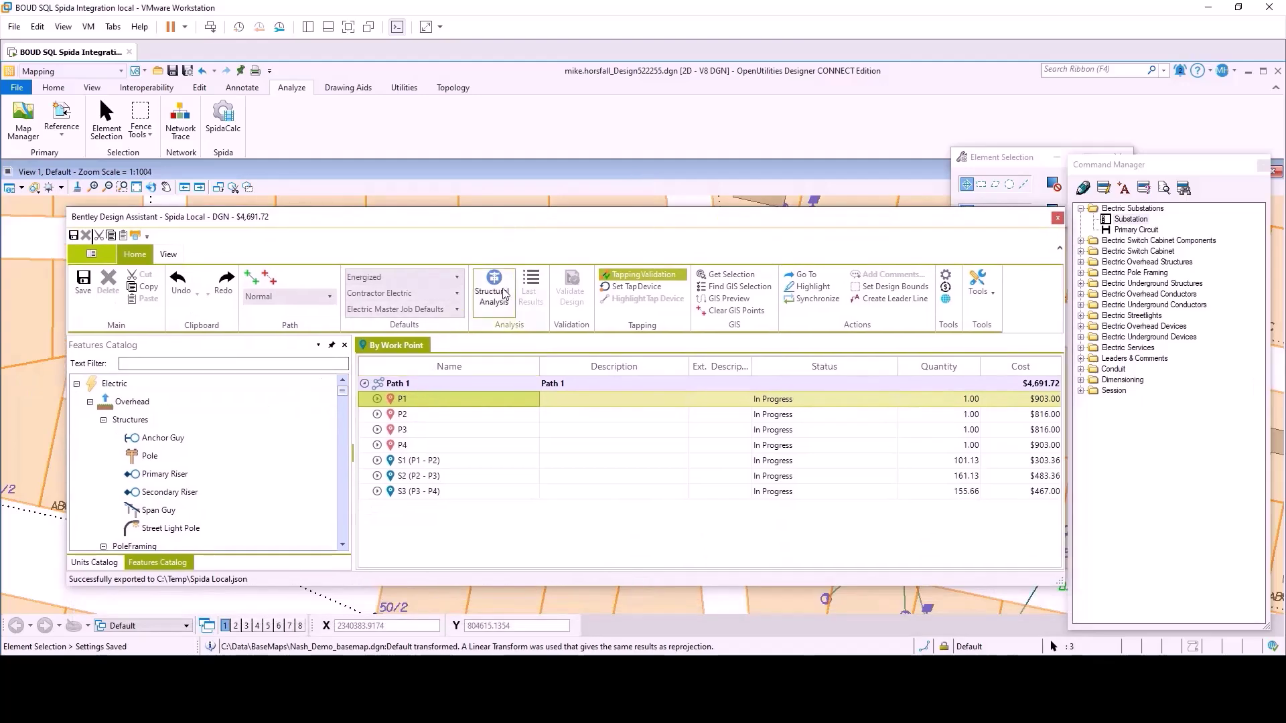
# Export the design for structural analysis as Spida Local.json in C:\Temp
pyautogui.click(493, 286)
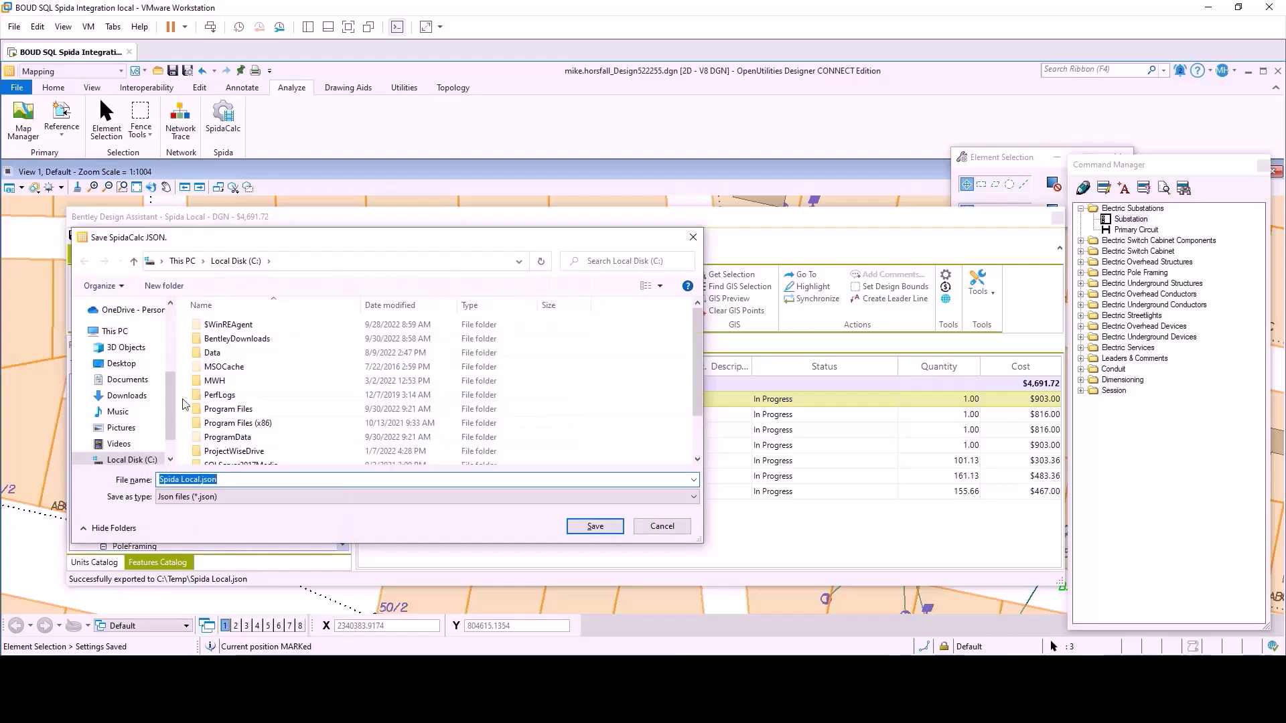
pyautogui.scroll(-2, 170, 405)
pyautogui.scroll(-2, 227, 451)
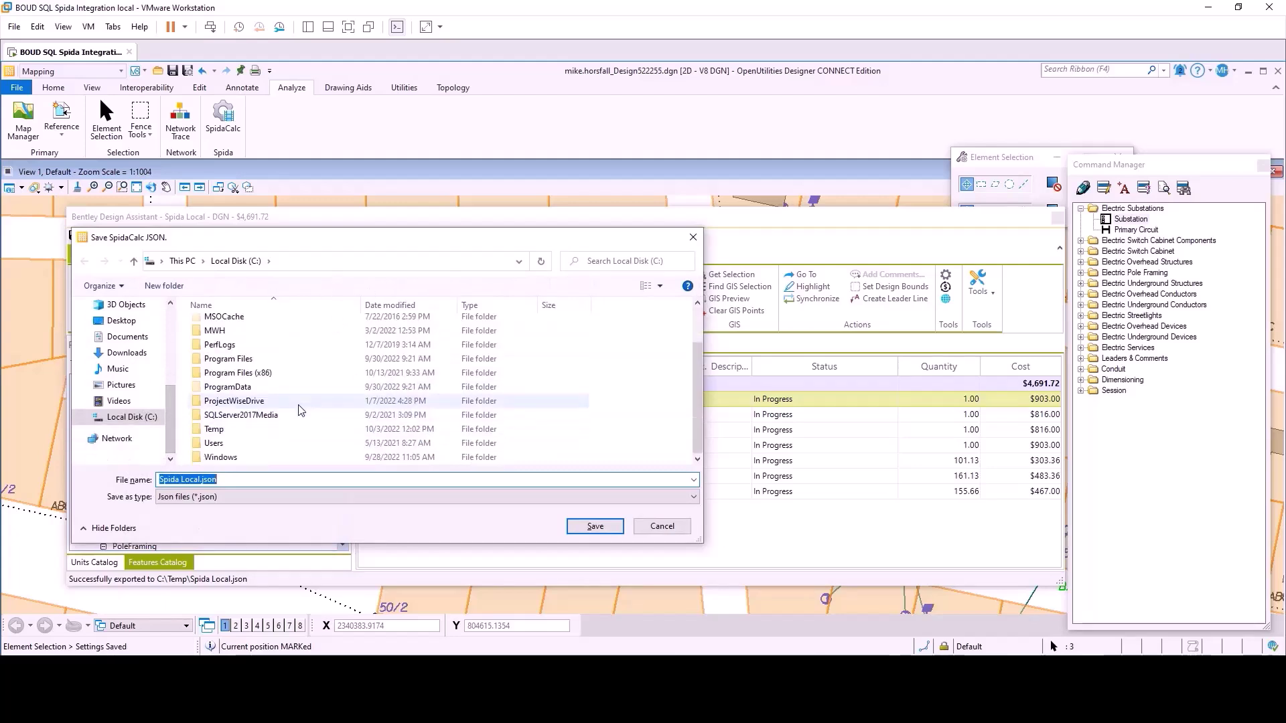
pyautogui.doubleClick(214, 429)
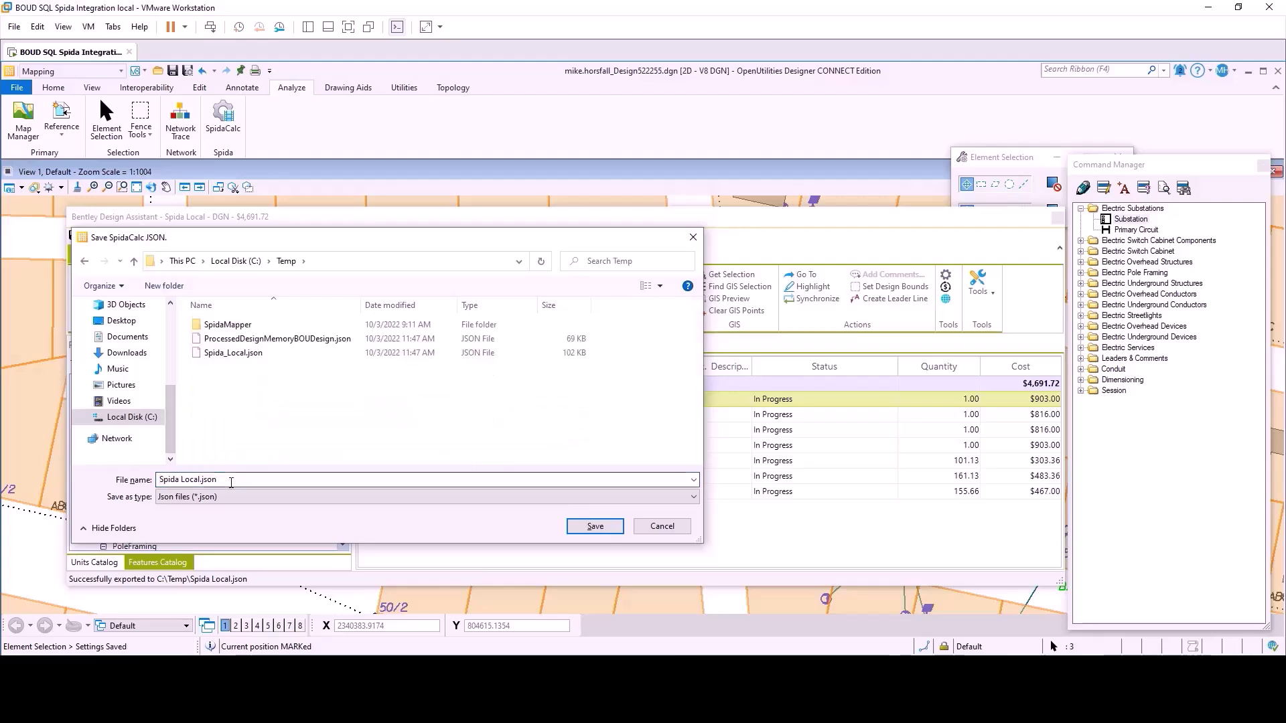
pyautogui.click(605, 529)
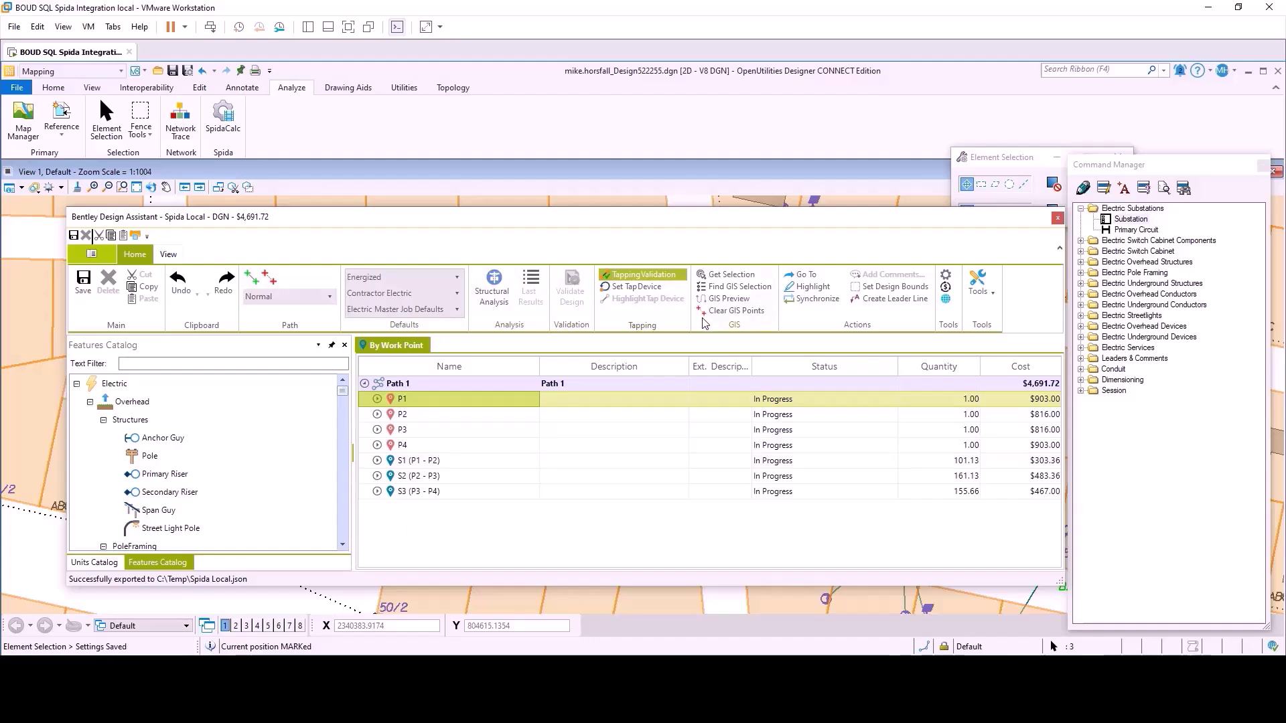
# Launch SPIDAcalc from the Analyze tab with the exported spida_local.json
pyautogui.click(168, 253)
pyautogui.click(225, 119)
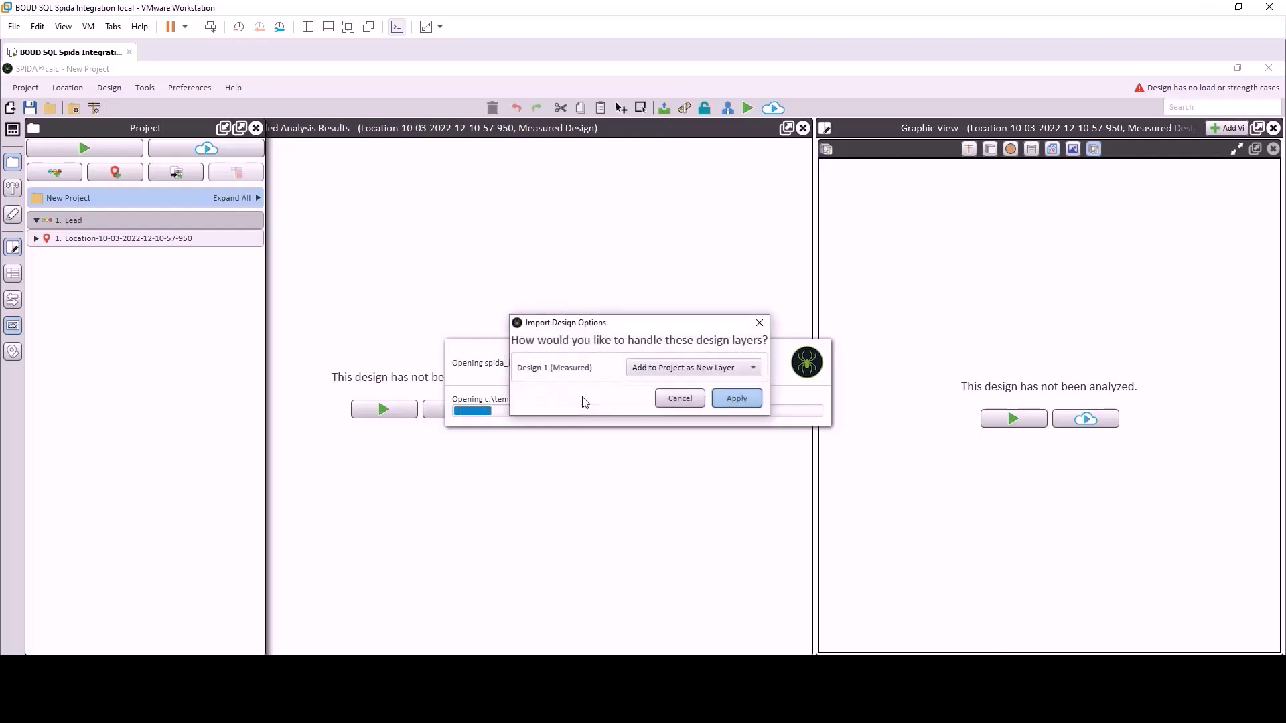
# Import as a new layer with saved client data, and show a maximized Map View
pyautogui.click(736, 398)
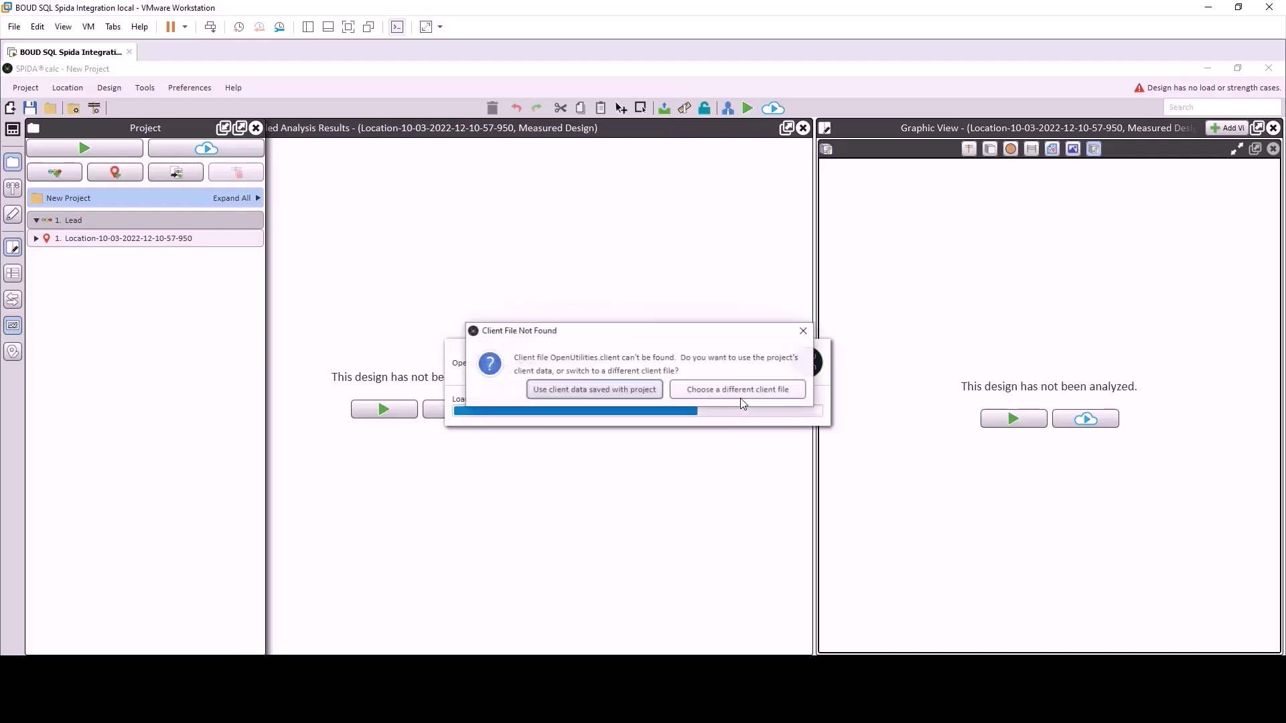
pyautogui.click(617, 390)
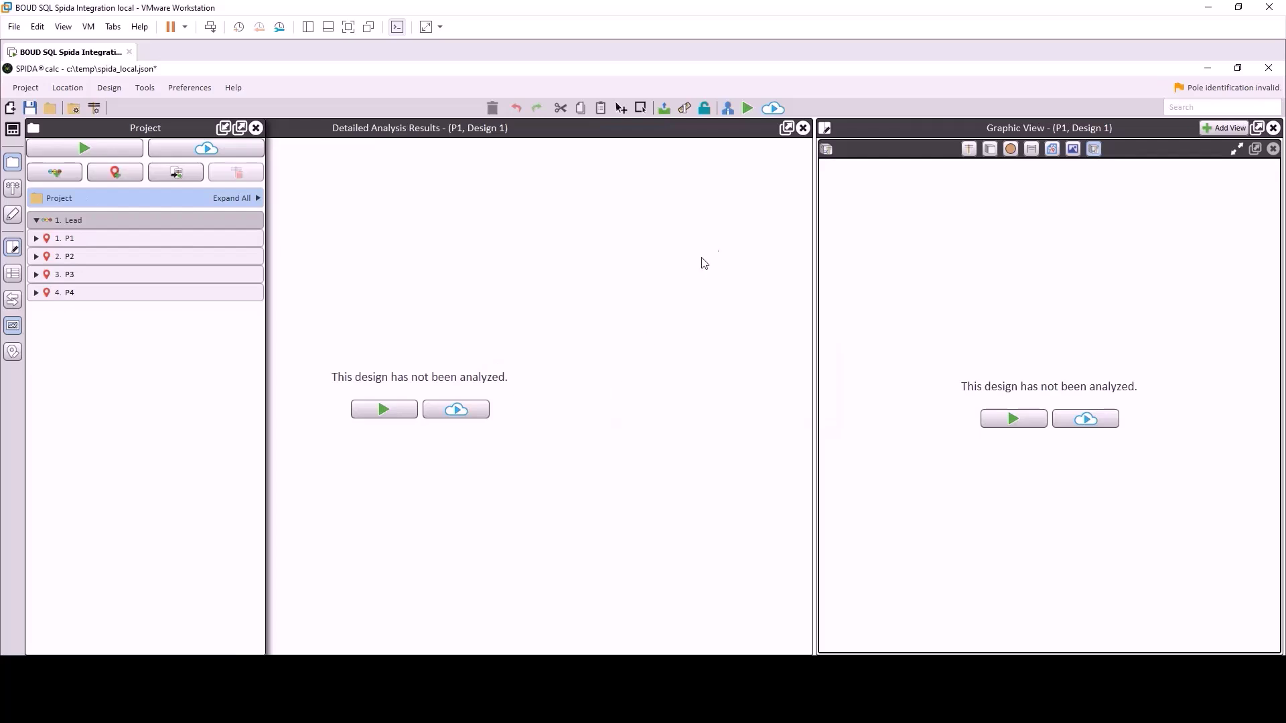
pyautogui.click(802, 128)
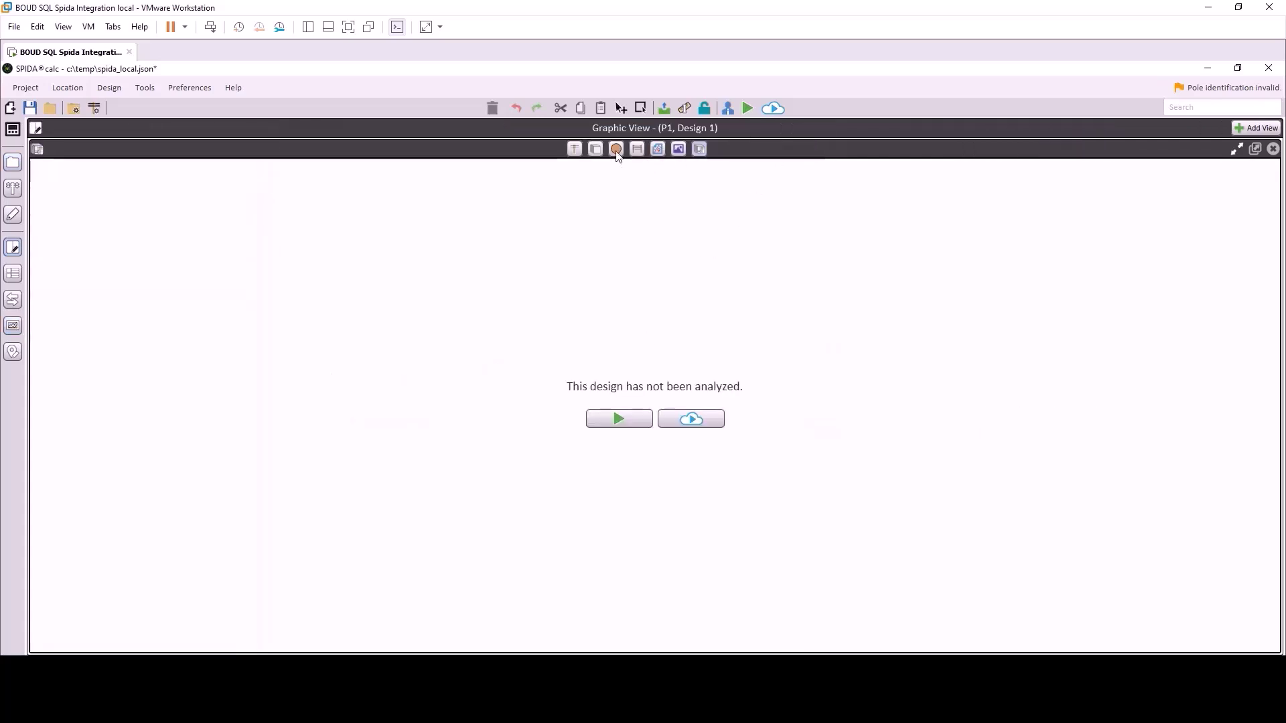
pyautogui.click(658, 149)
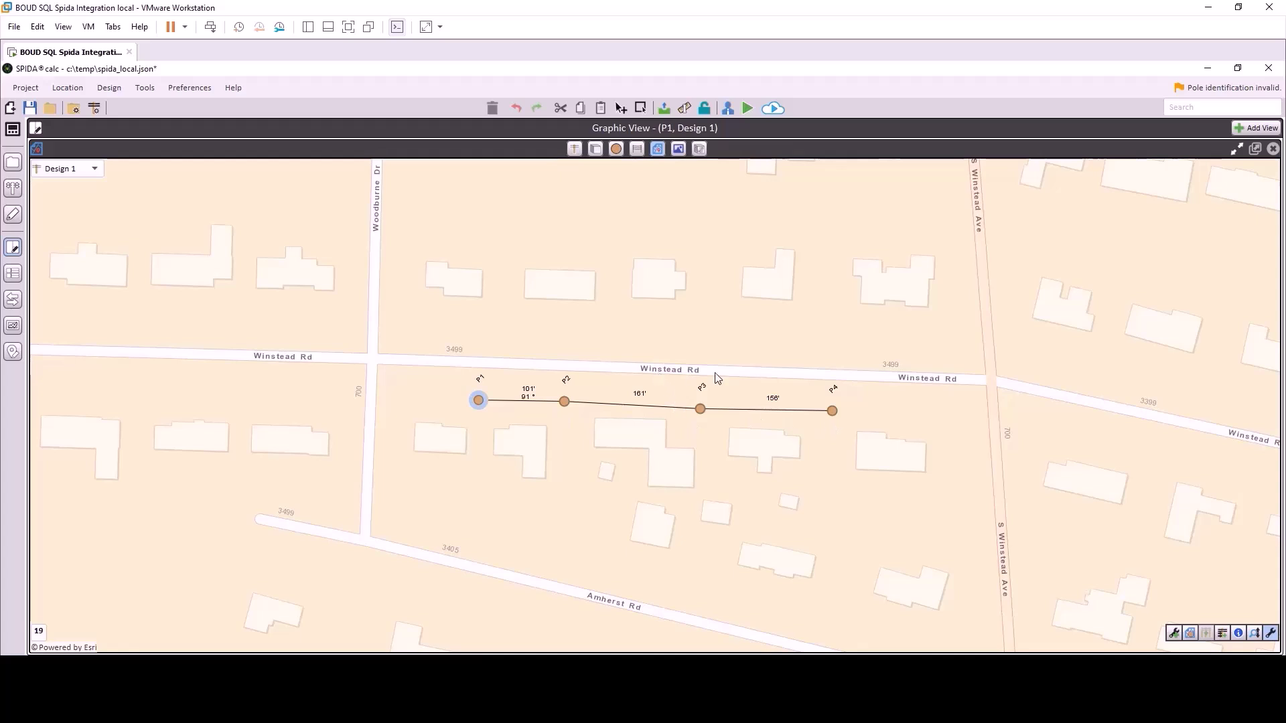
# Select 1. Lead in the Project panel and run the Lead - Lead analysis
pyautogui.click(12, 164)
pyautogui.click(80, 218)
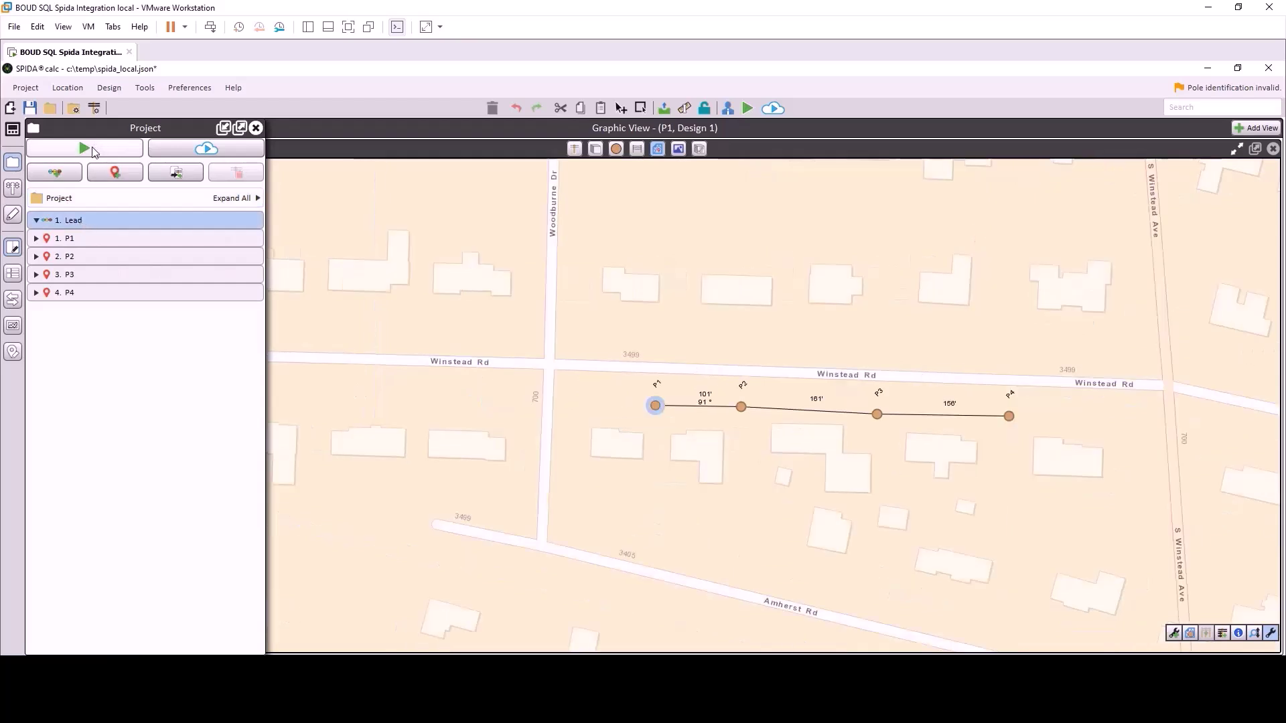
pyautogui.click(92, 151)
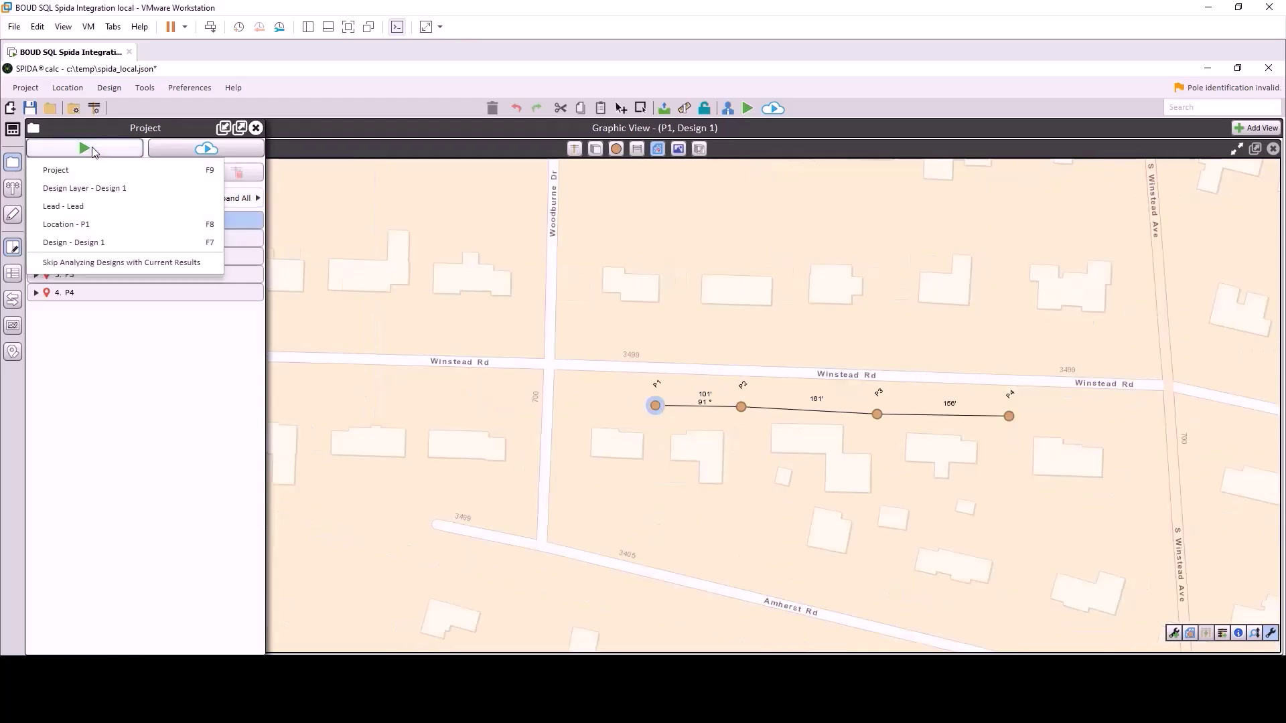
pyautogui.click(83, 204)
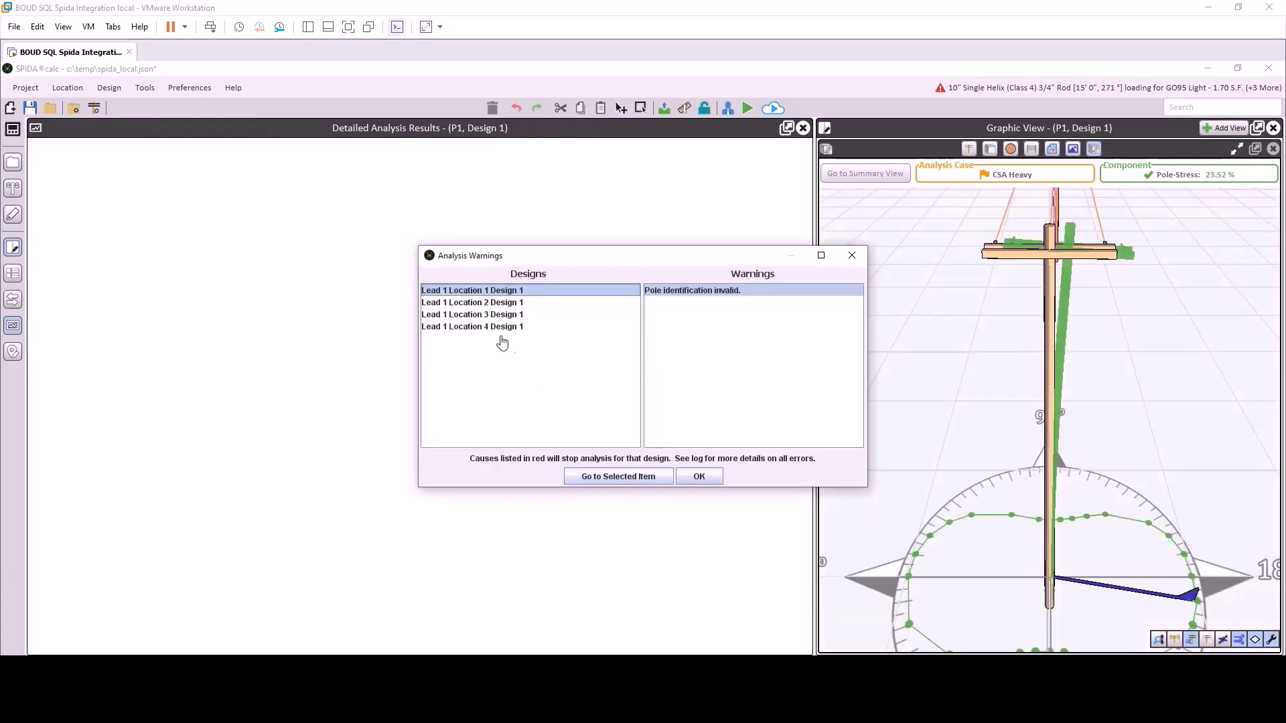
# Close the Analysis Warnings dialog with OK
pyautogui.click(683, 474)
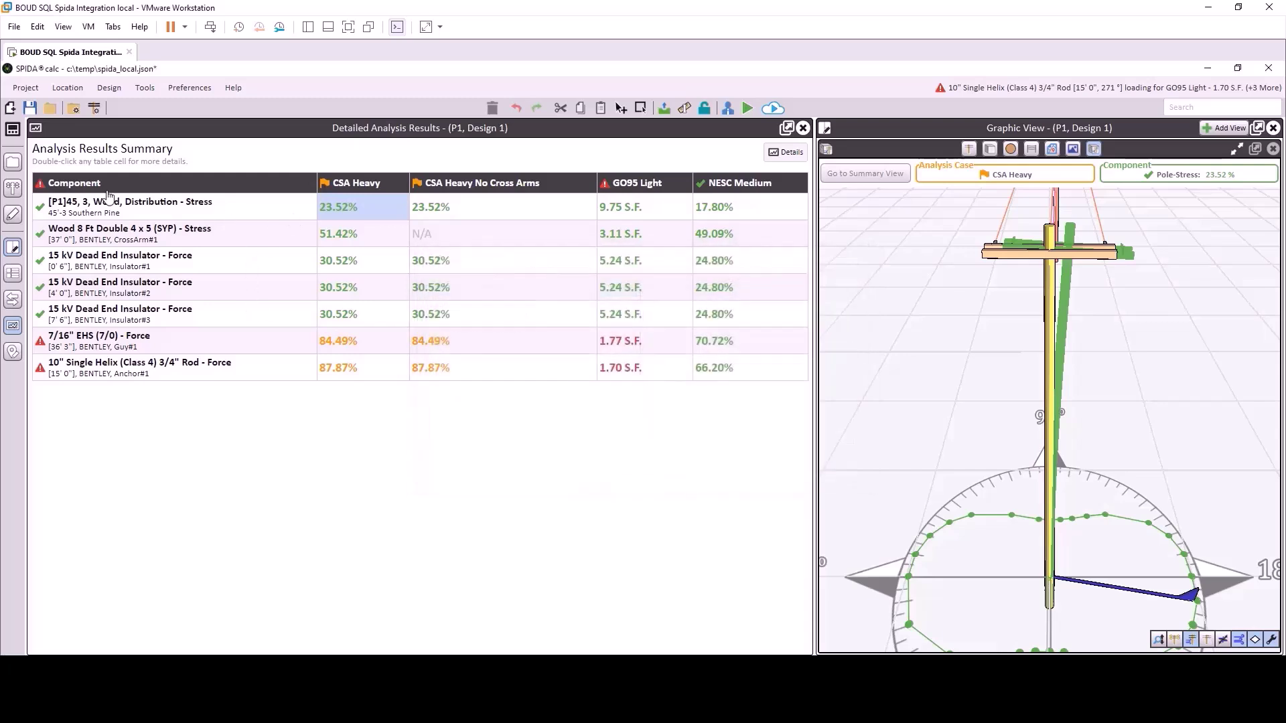